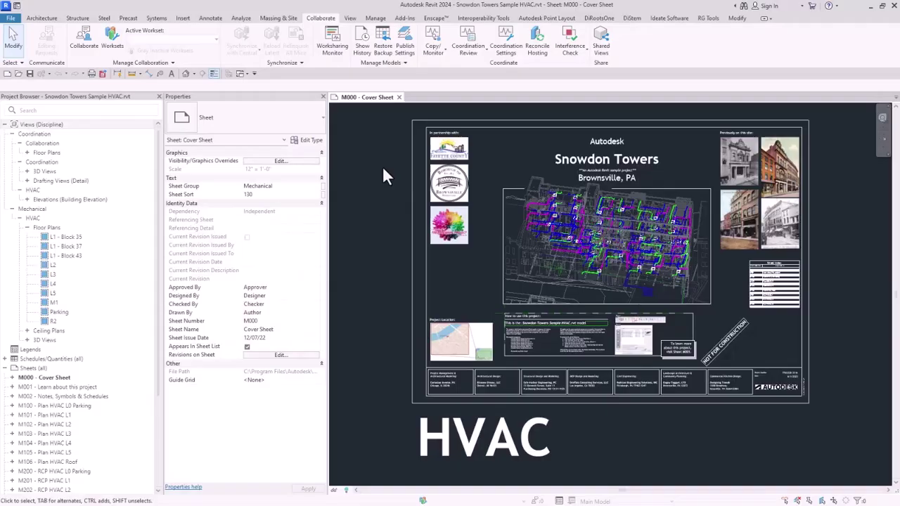
Open the default 3D view of the Snowdon Towers HVAC model, orbit it, and show the Systems tools
click(186, 77)
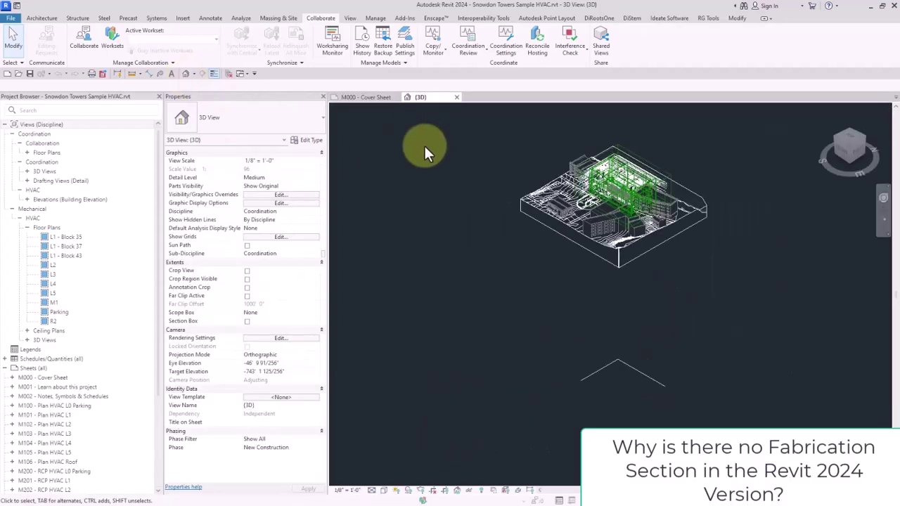
mouse_move(469, 185)
shift+middle_down()
mouse_move(541, 187)
mouse_move(471, 168)
shift+middle_up()
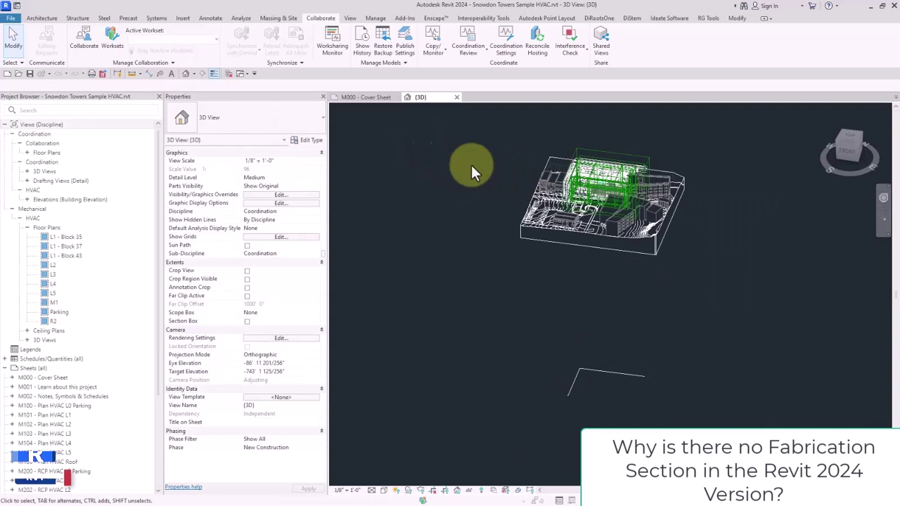
click(156, 18)
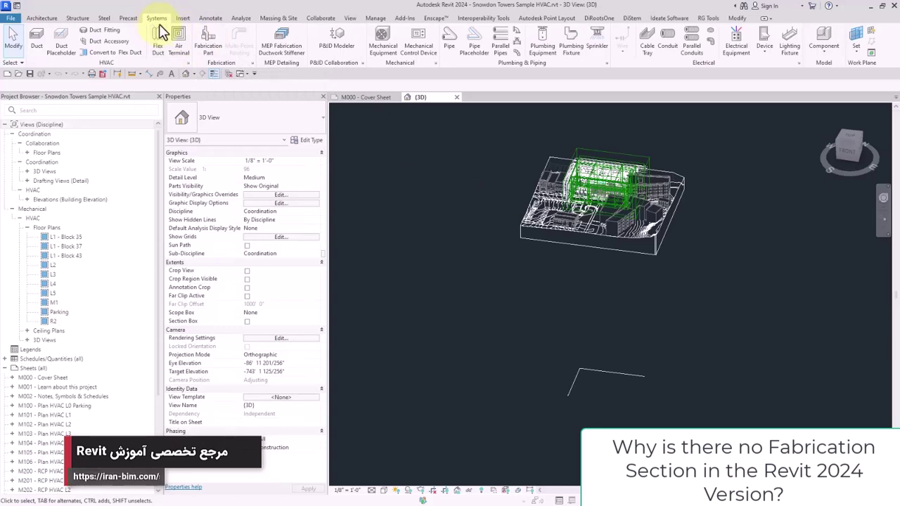
click(251, 62)
click(263, 83)
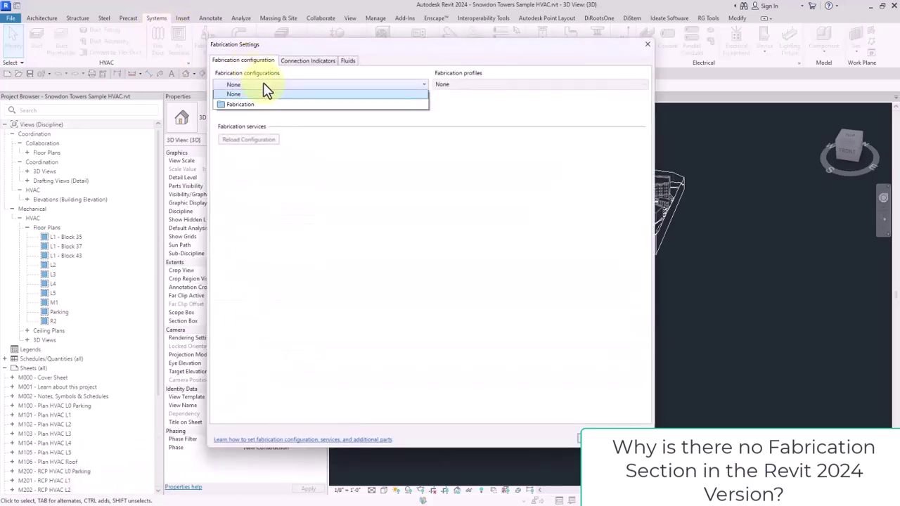
click(293, 122)
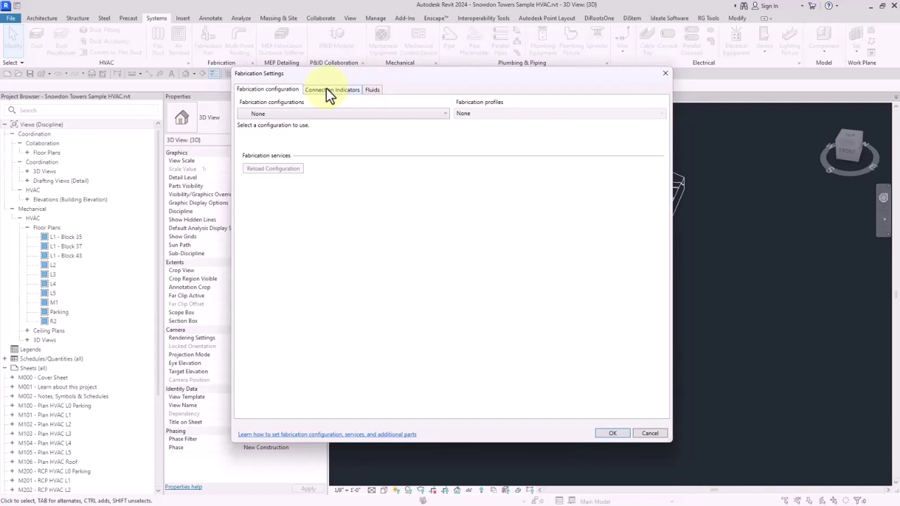
click(318, 114)
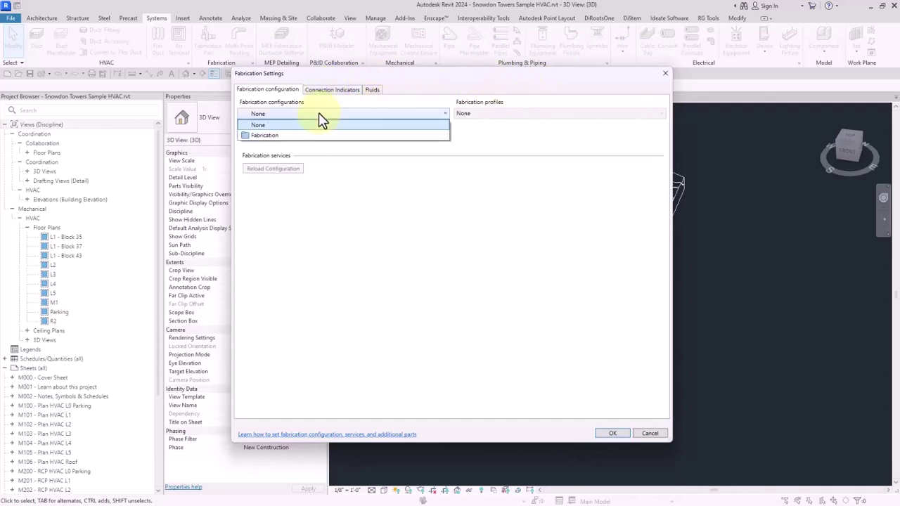
click(285, 141)
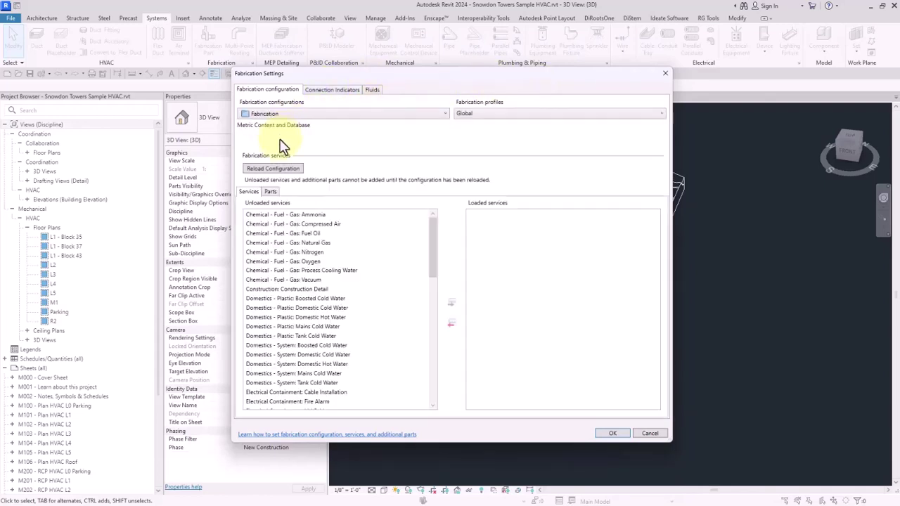
key(Escape)
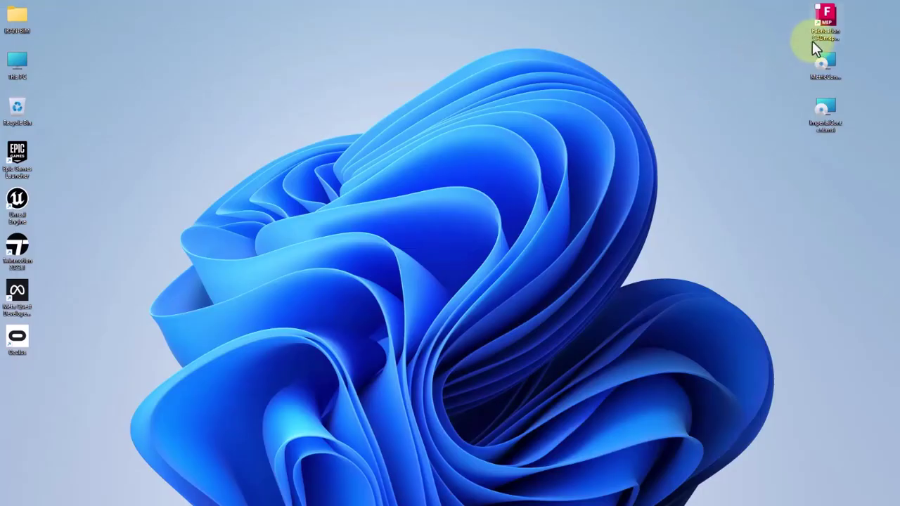
Check the desktop installer packages and launch the ImperialContent Fabrication 2023 setup
click(821, 36)
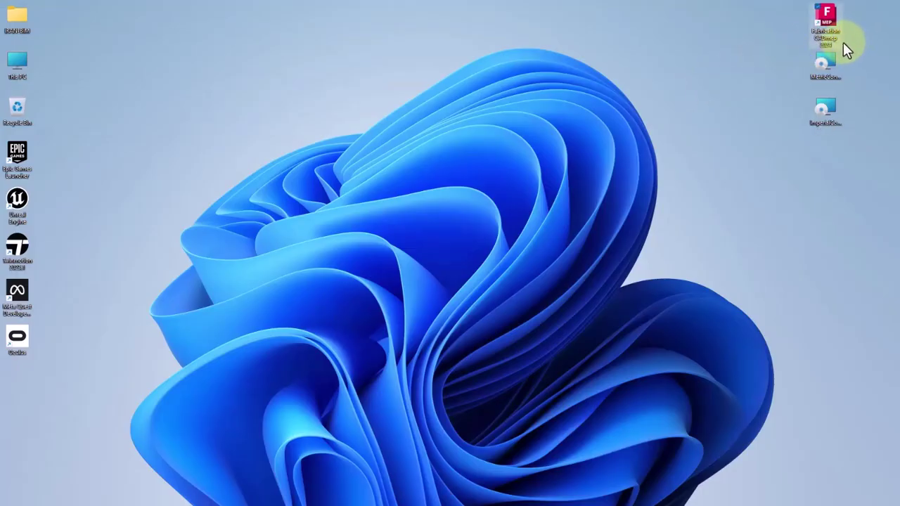
click(842, 71)
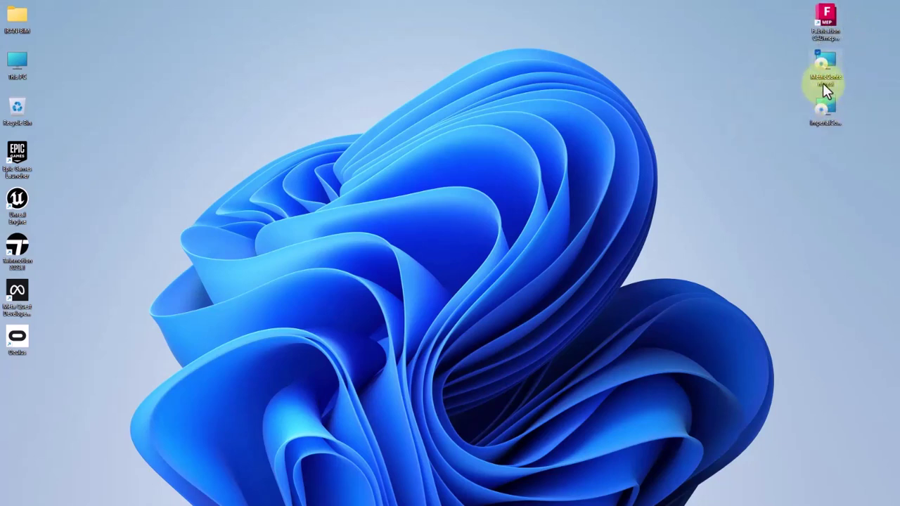
click(823, 83)
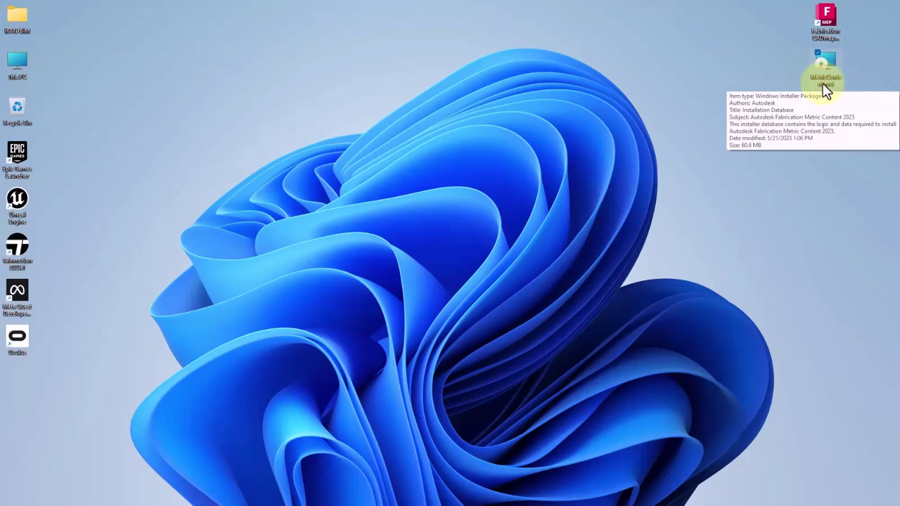
click(827, 120)
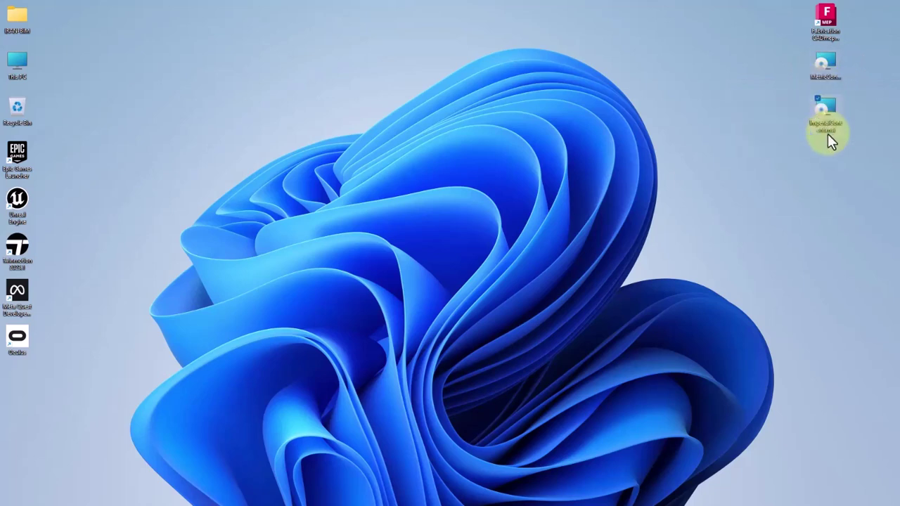
click(826, 80)
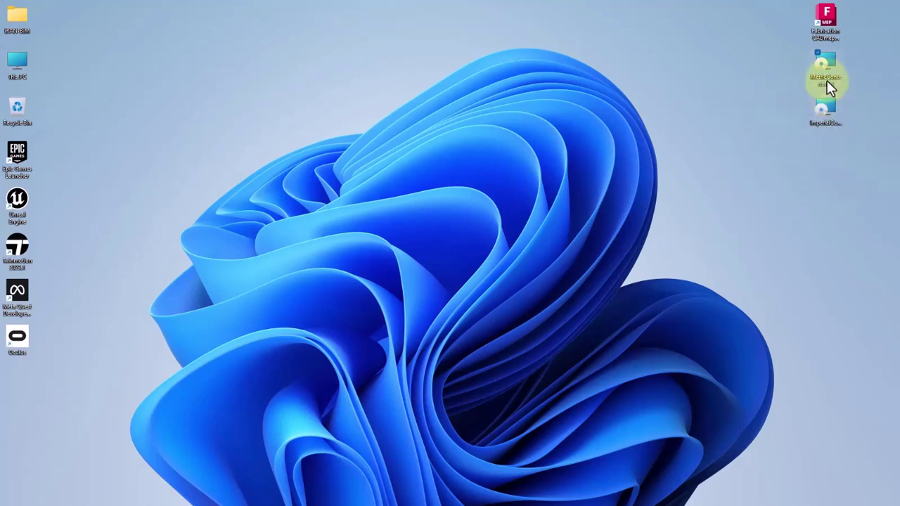
click(825, 116)
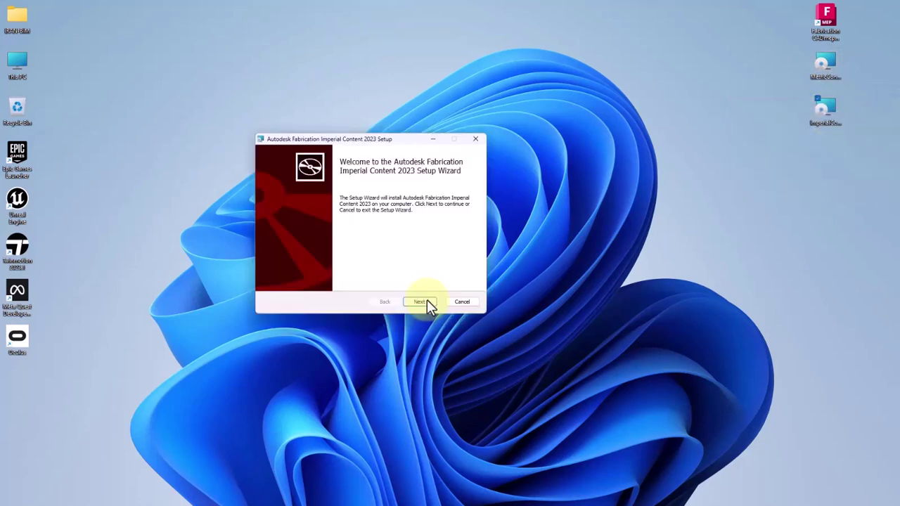
Accept the license and paste the V3.07 Fabrication Imperial Content destination path into a new Notepad note
click(427, 301)
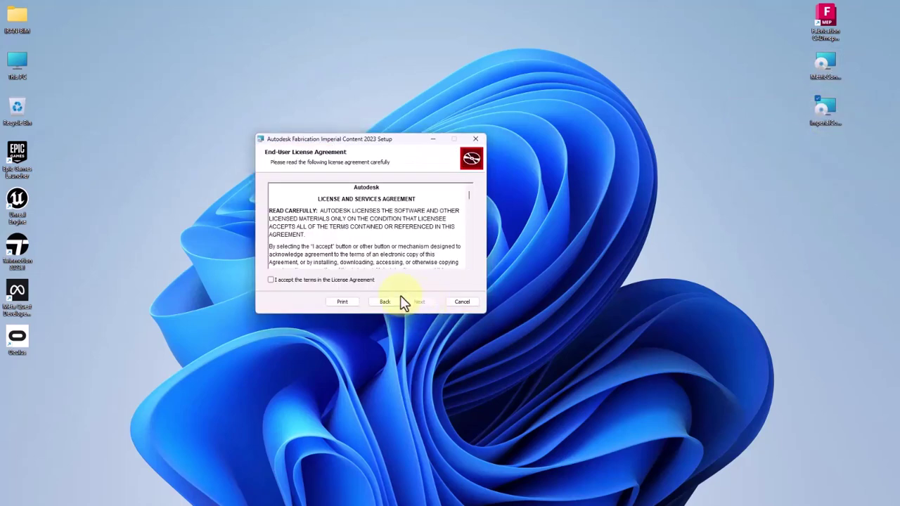
click(331, 279)
click(419, 302)
triple_click(268, 212)
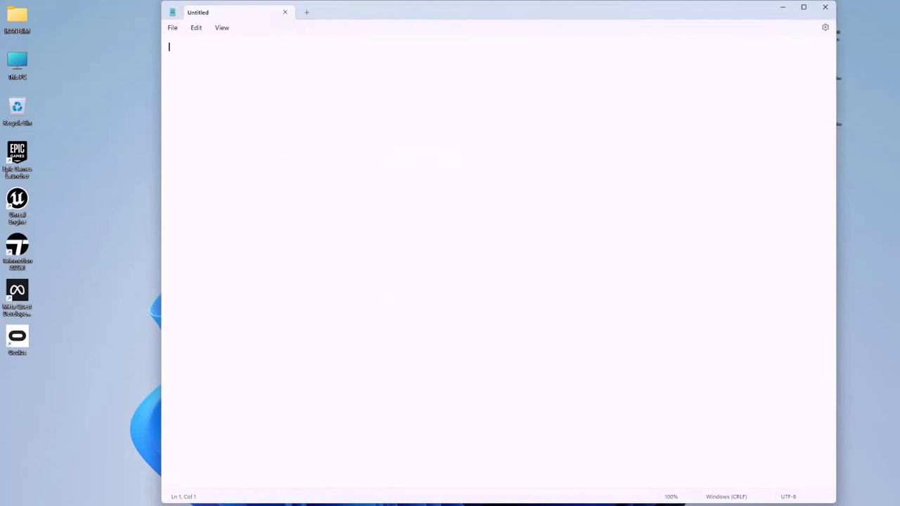
text(C:\Users\Public\Documents\Autodesk\Fabrication 2023\Fabrication Imperial Content\V3.07\)
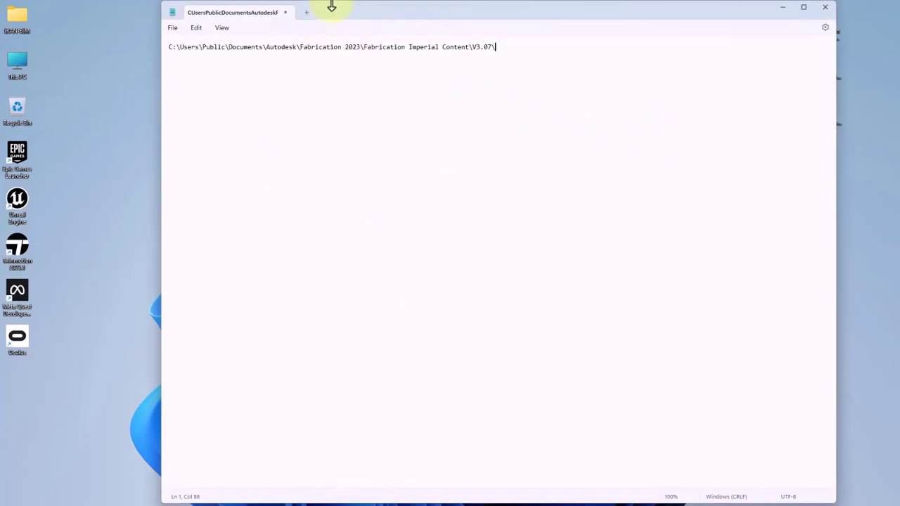
drag(331, 6, 333, 320)
Install the Fabrication Imperial Content 2023 and finish the setup
click(426, 226)
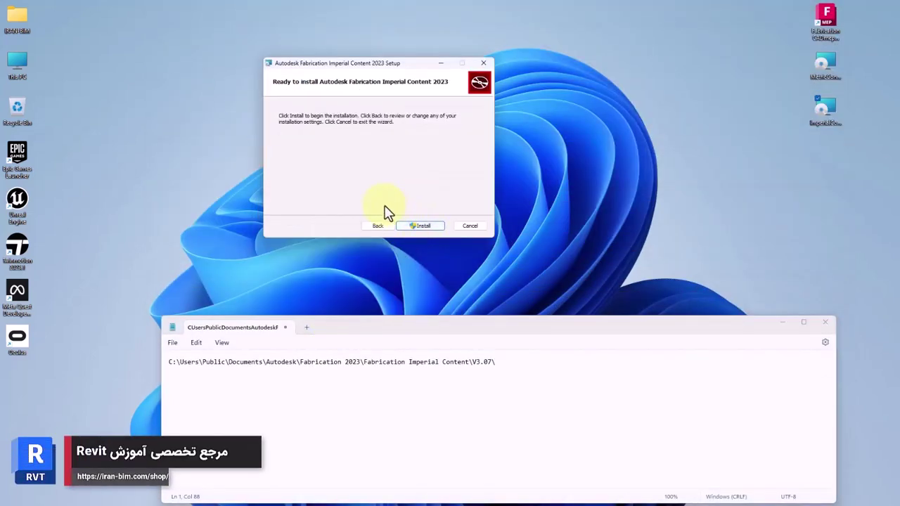
click(419, 226)
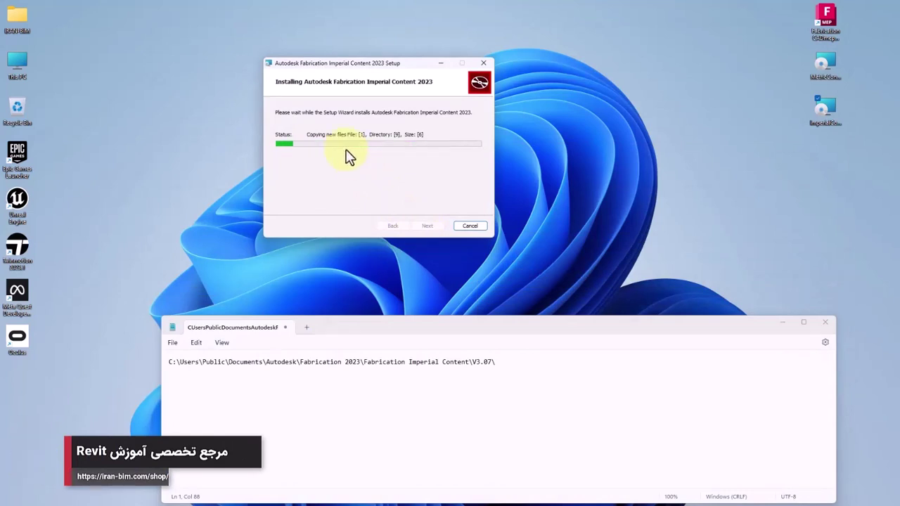
click(429, 226)
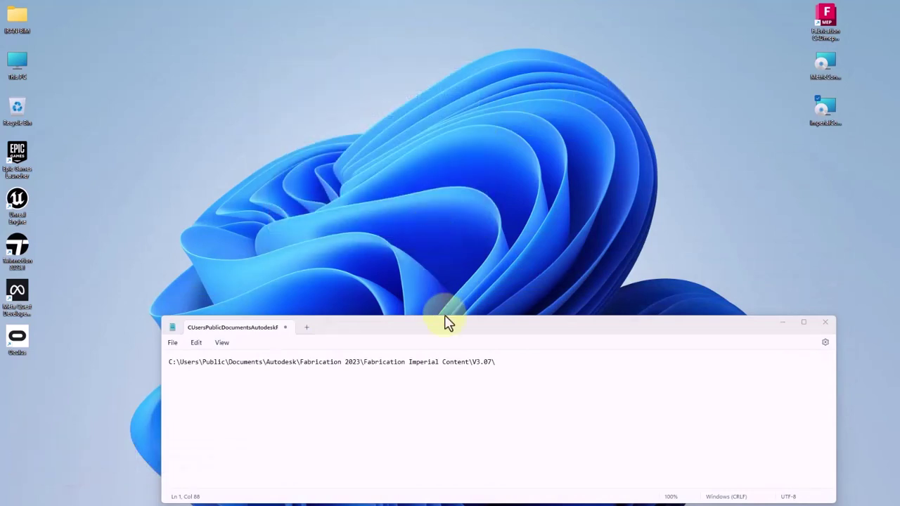
Keep the Notepad note with the imperial content path visible and launch Fabrication CADmep 2024
drag(423, 329, 423, 295)
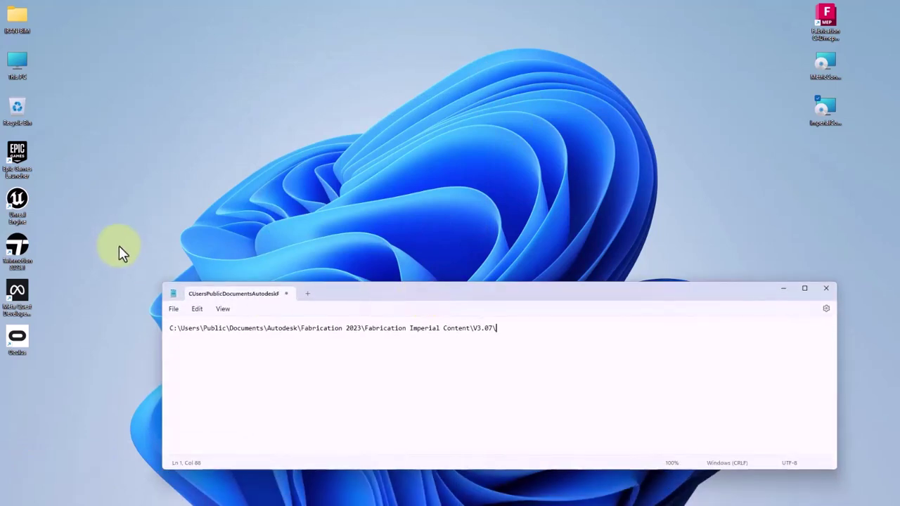
click(360, 329)
drag(499, 295, 498, 312)
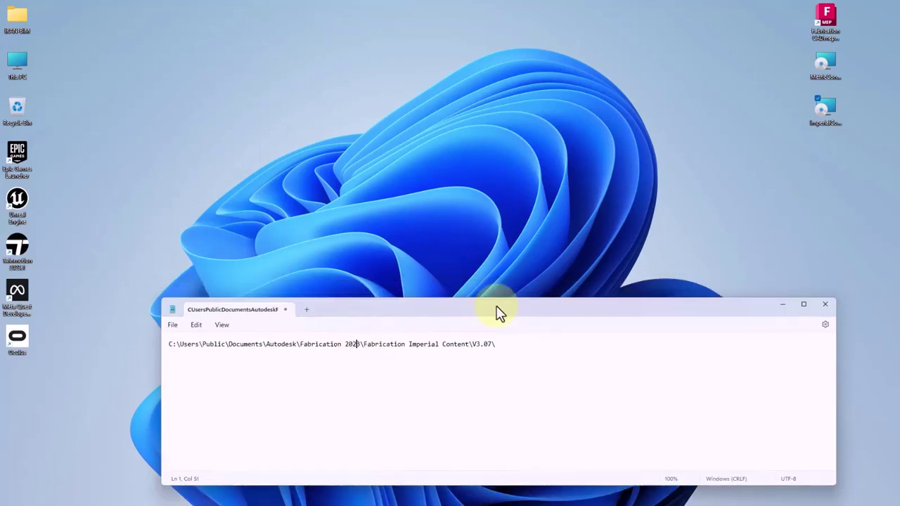
double_click(831, 32)
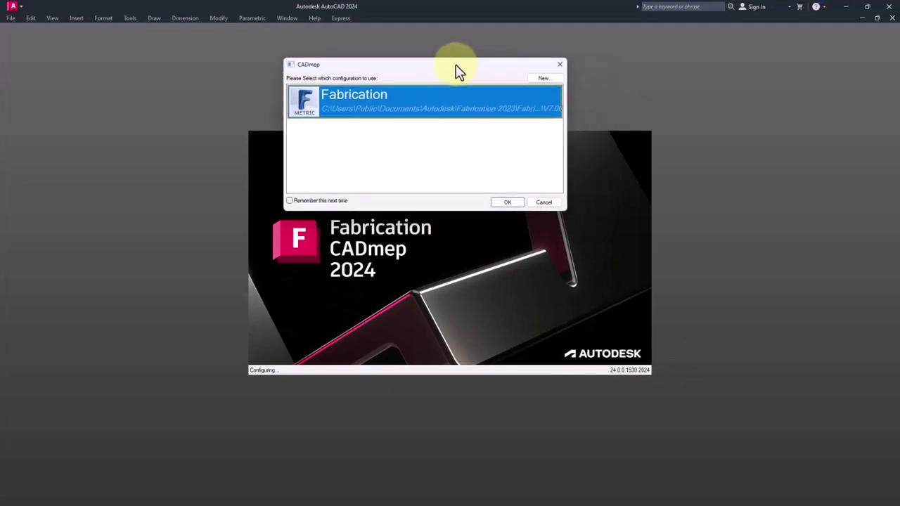
Move and enlarge the CADmep configuration chooser so the metric Fabrication path is readable
drag(455, 70, 428, 65)
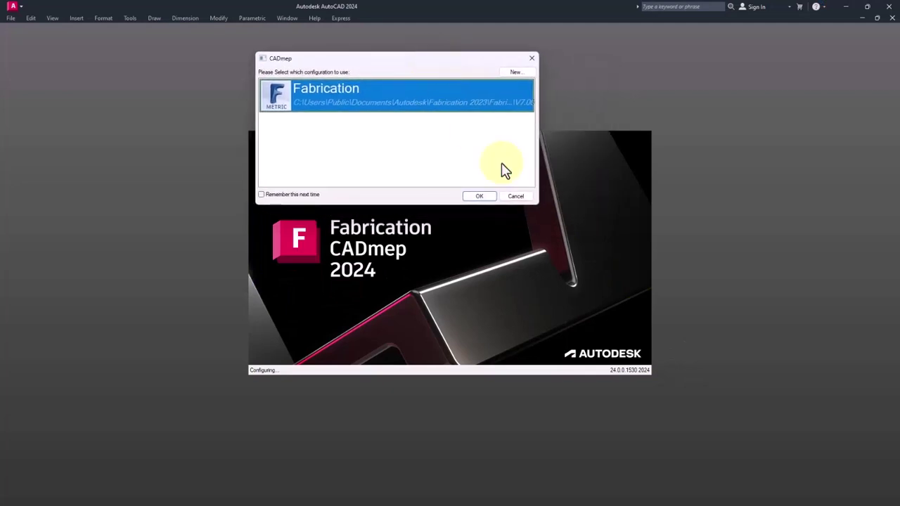
drag(536, 204, 556, 317)
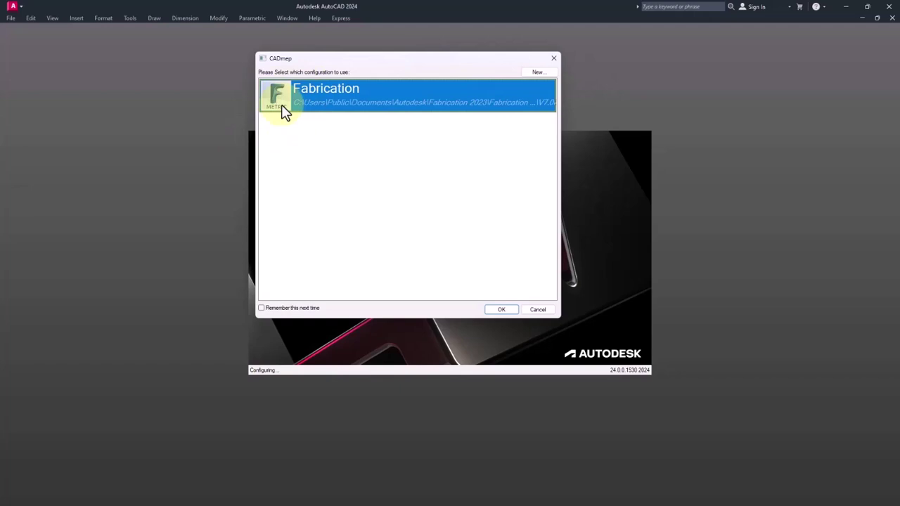
Start adding a configuration link and check the Fabrication Imperial Content folder name in the note
click(538, 73)
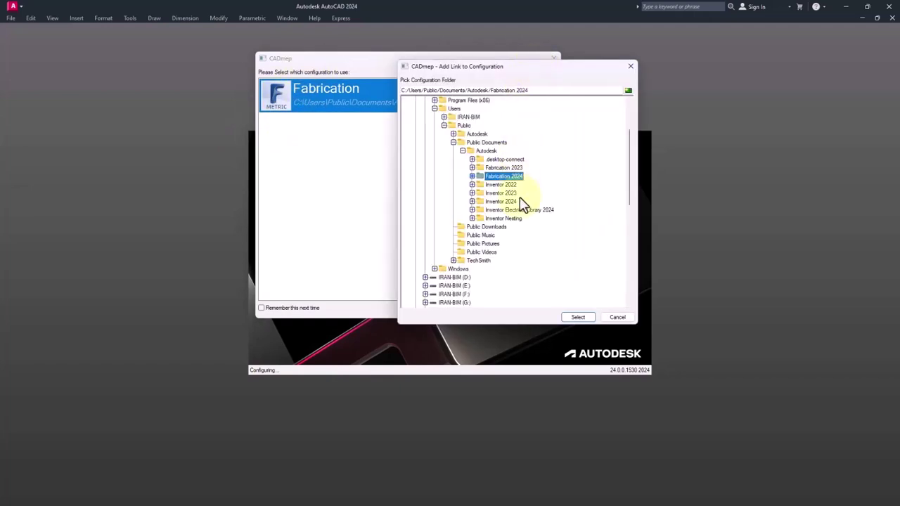
click(472, 176)
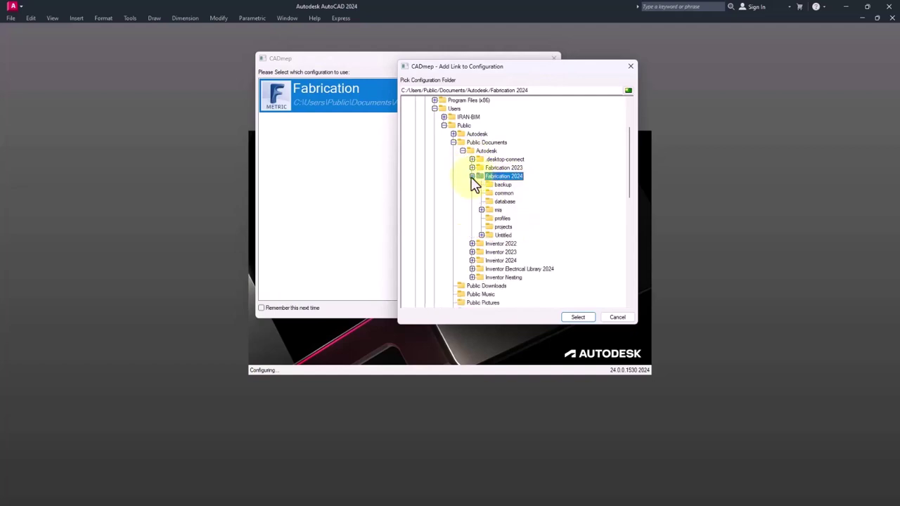
click(472, 176)
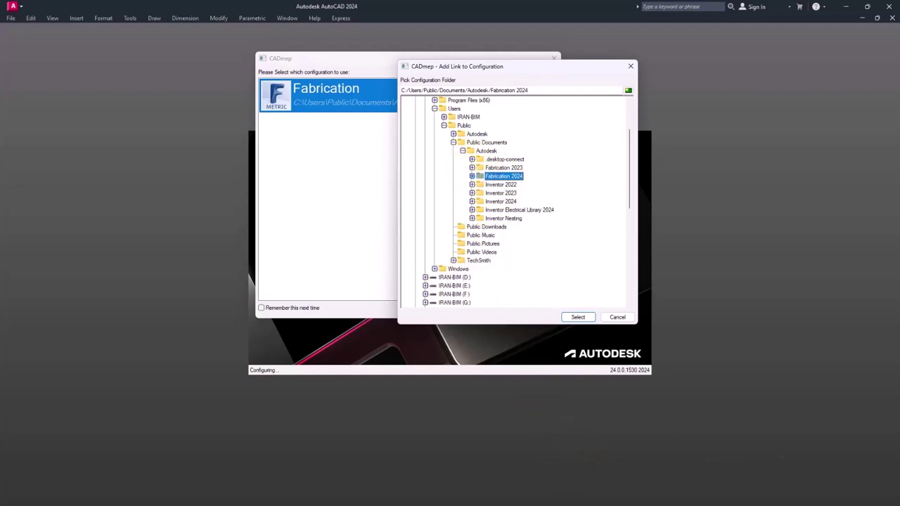
key(alt+Tab)
scroll(478, 136, up, 2)
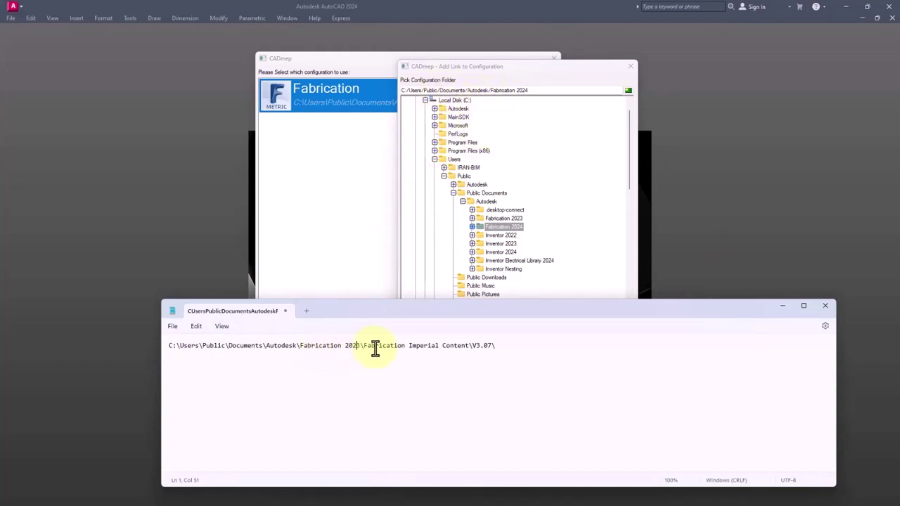
drag(375, 355, 468, 345)
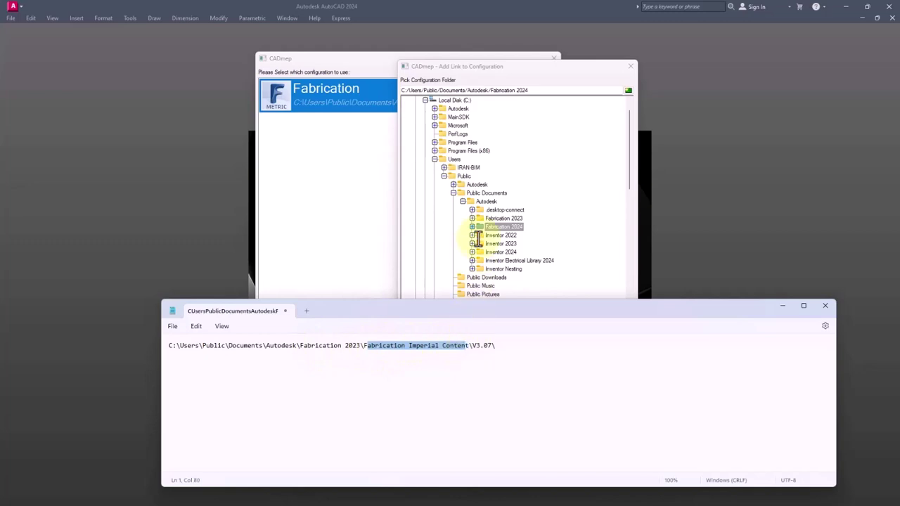
Browse to Fabrication 2023 > Fabrication Imperial Content and select the V3.07 folder
double_click(498, 218)
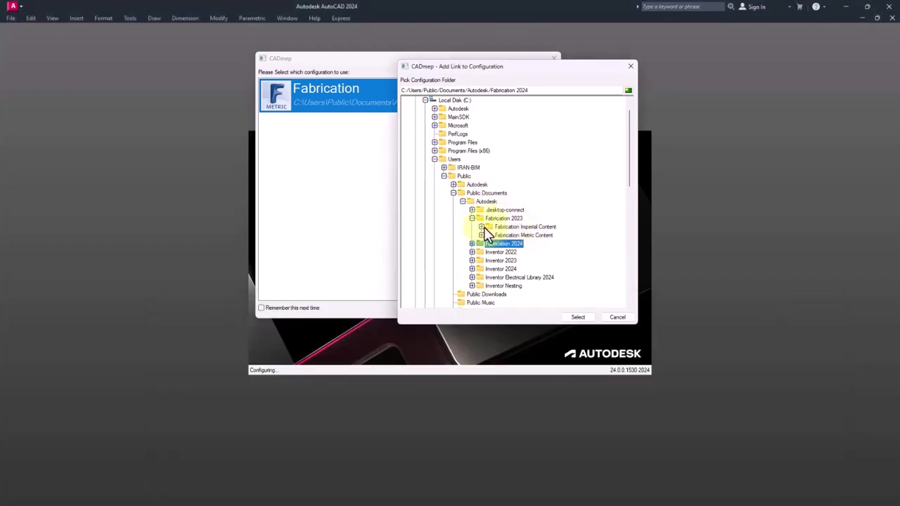
click(481, 226)
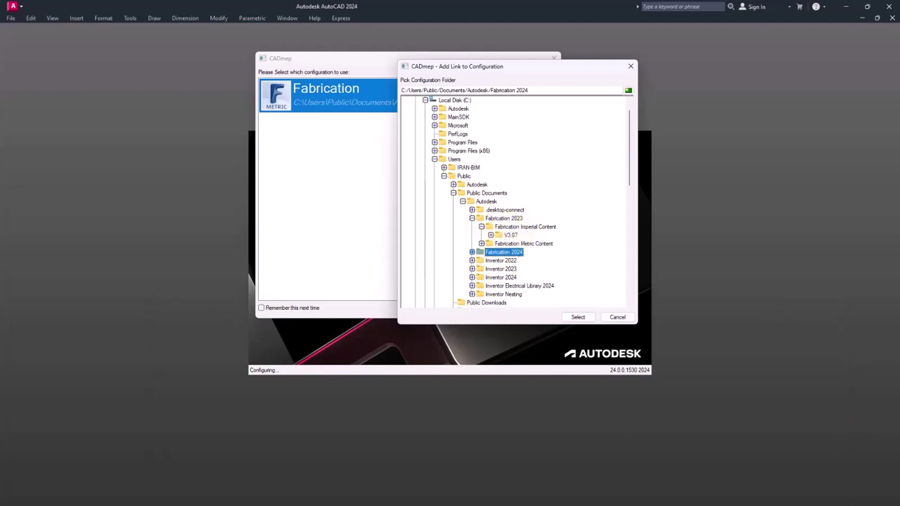
key(alt+Tab)
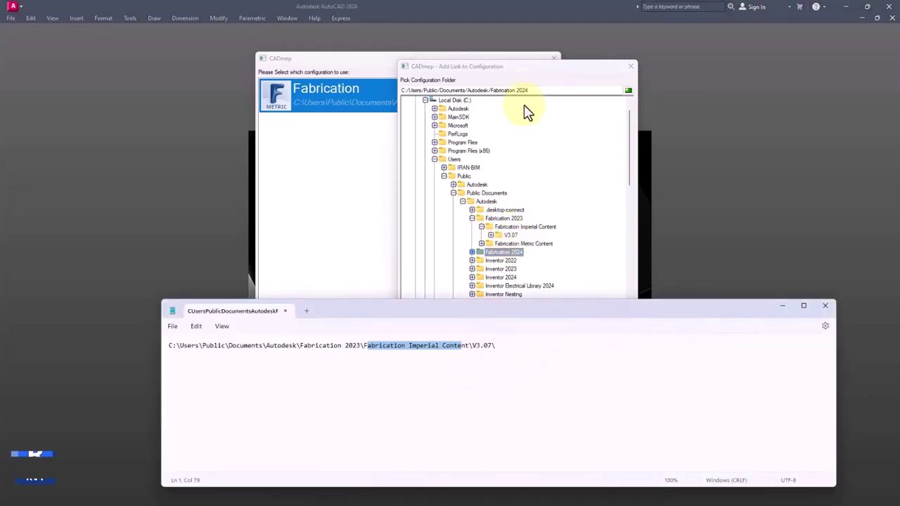
click(527, 66)
click(510, 235)
click(491, 235)
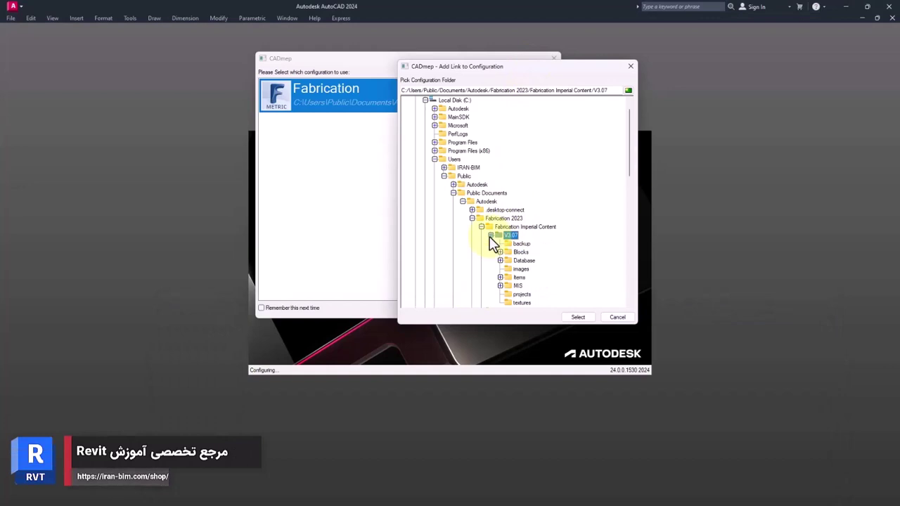
click(579, 317)
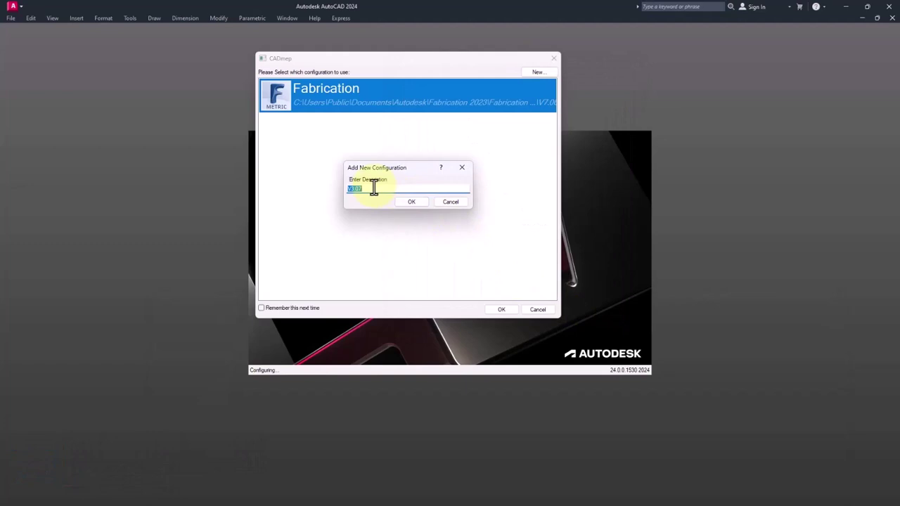
Describe the new linked configuration as 'Imperial Fabrication' and confirm it
text(I)
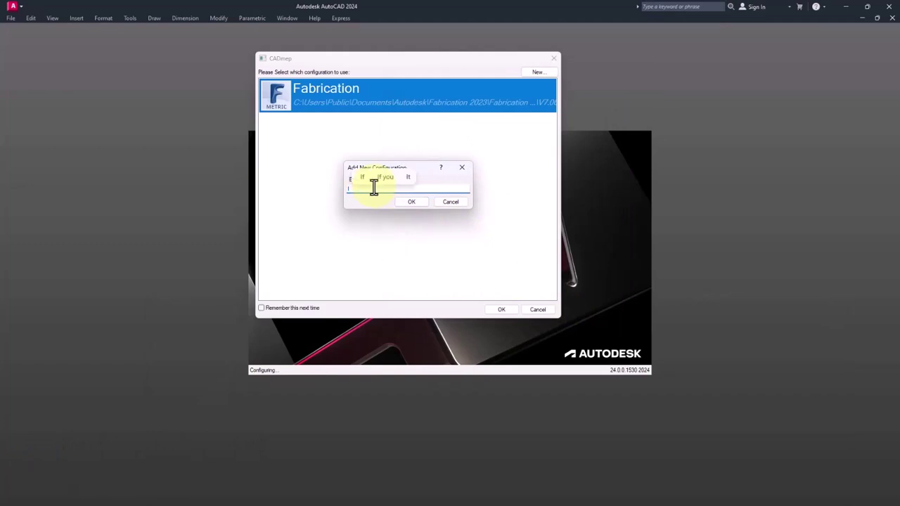
text(mperial fabrica)
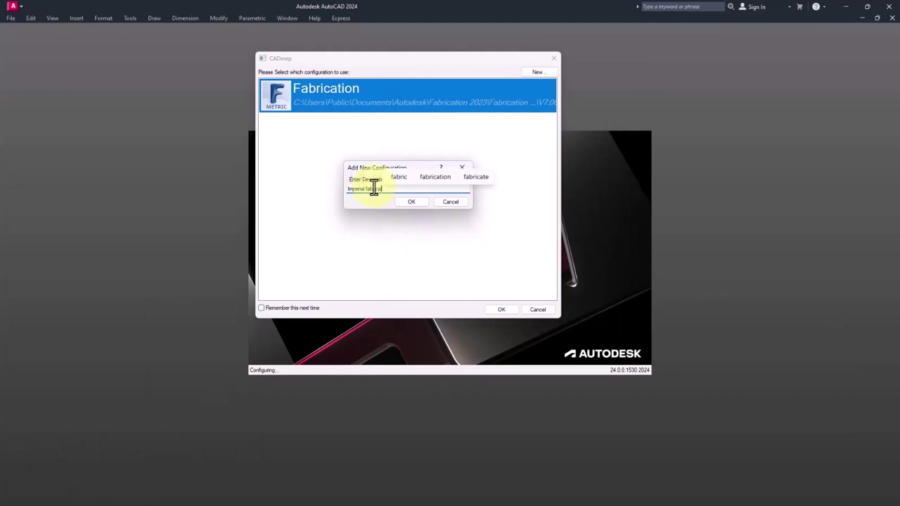
text(tion)
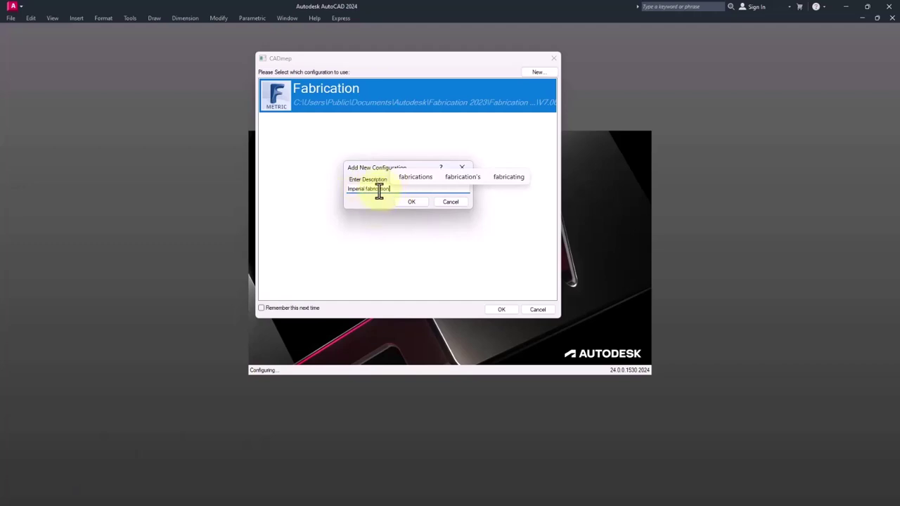
click(366, 191)
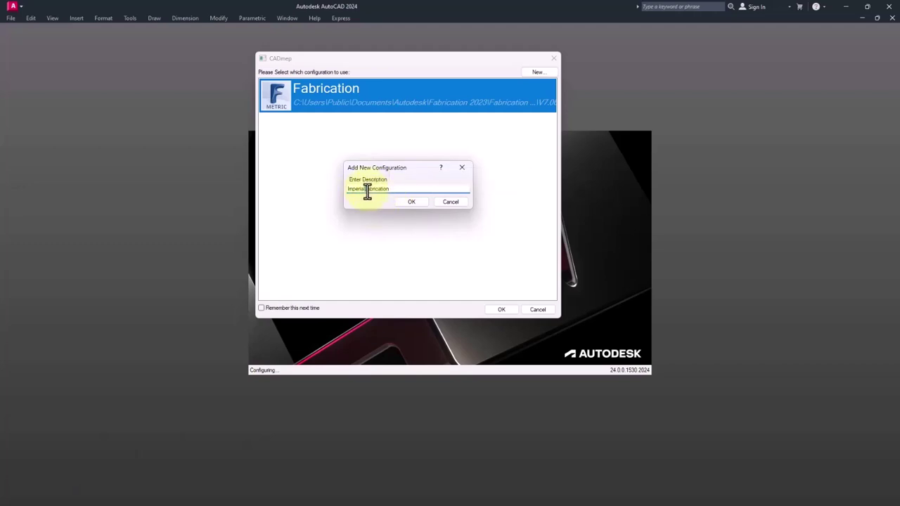
key(Delete)
text(F)
click(409, 203)
Rename the original Fabrication configuration to 'Metric Fabrication' and start CADmep with it
click(335, 99)
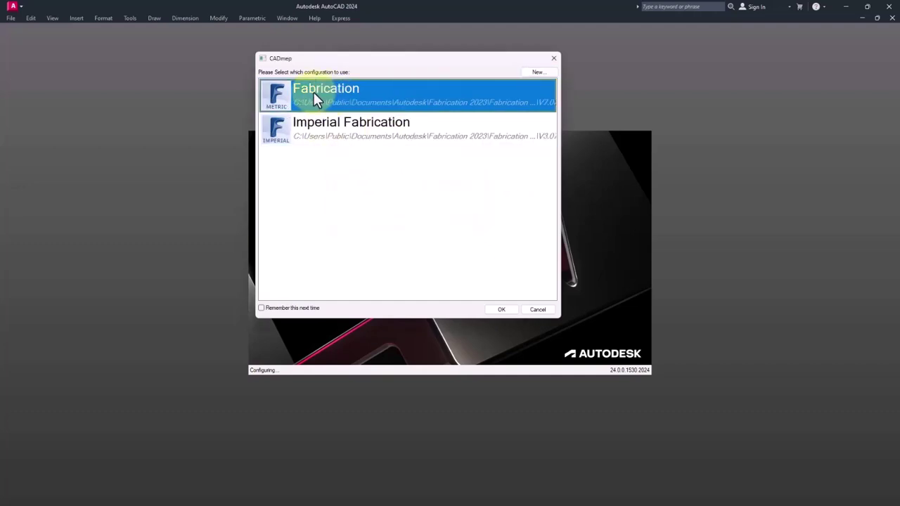
right_click(327, 91)
click(345, 98)
click(348, 190)
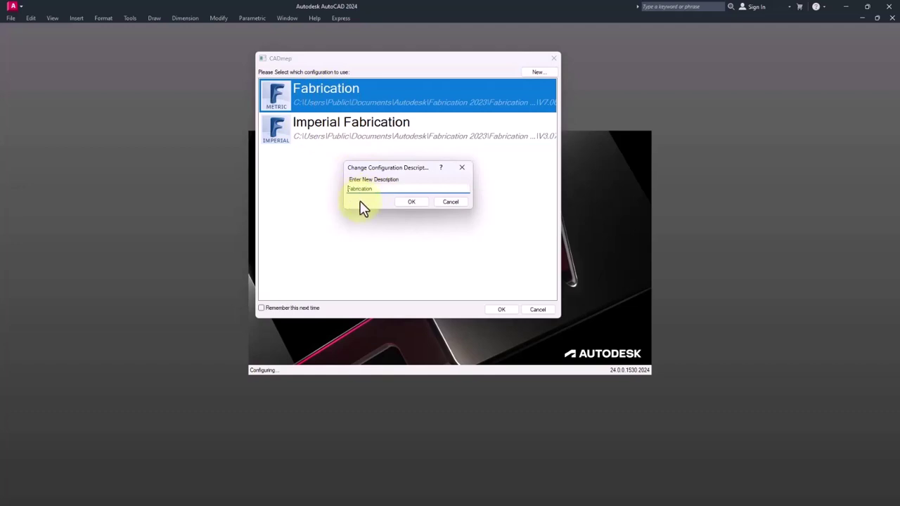
text(Metric)
click(413, 203)
click(501, 310)
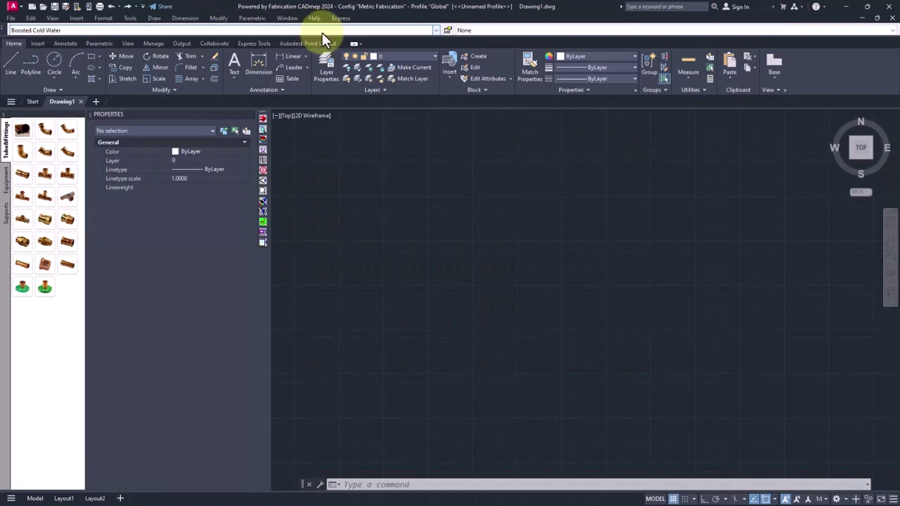
Check the Metric Fabrication service and group lists, then close AutoCAD
click(435, 31)
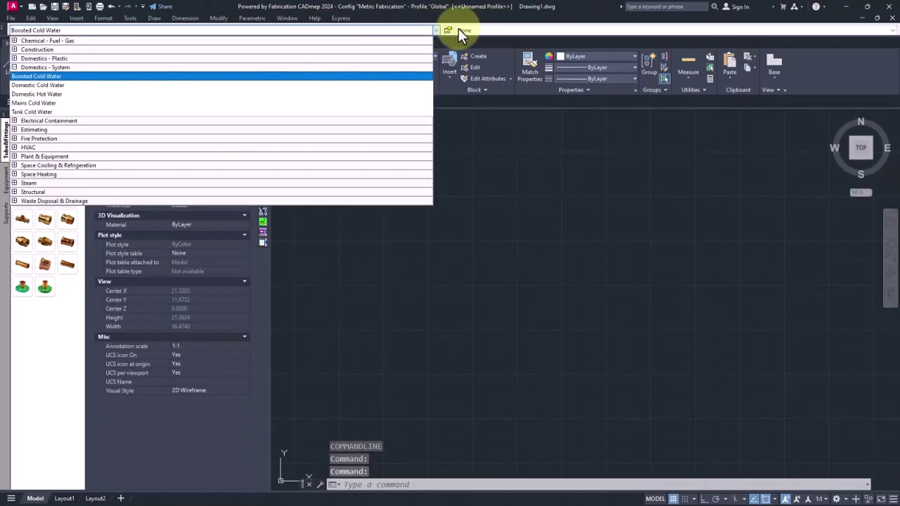
click(525, 32)
click(832, 30)
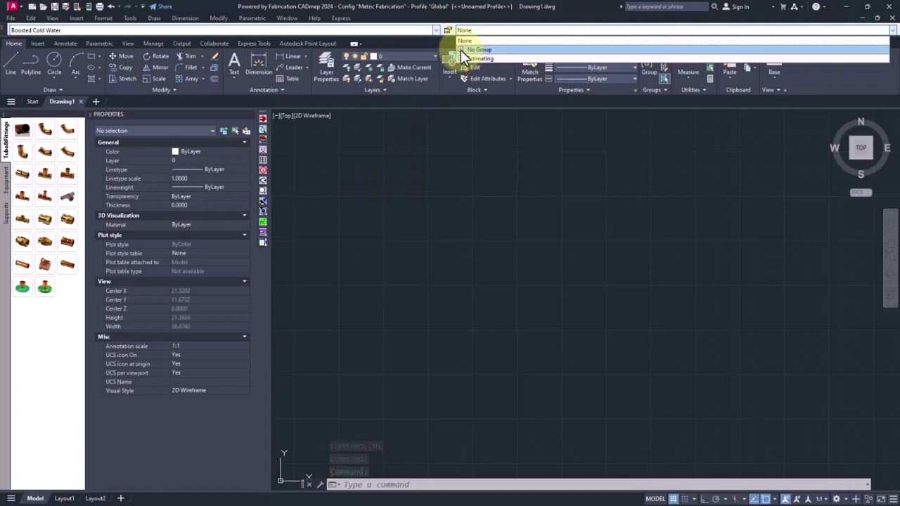
click(496, 171)
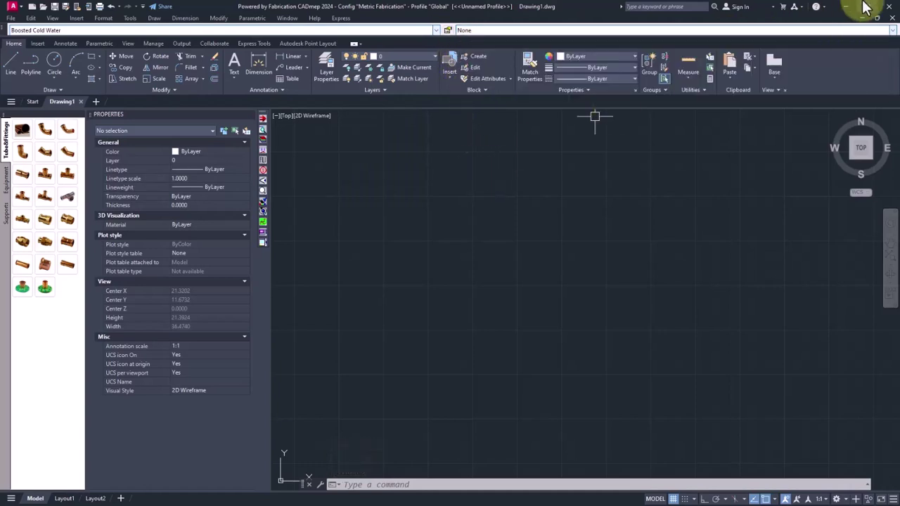
click(889, 9)
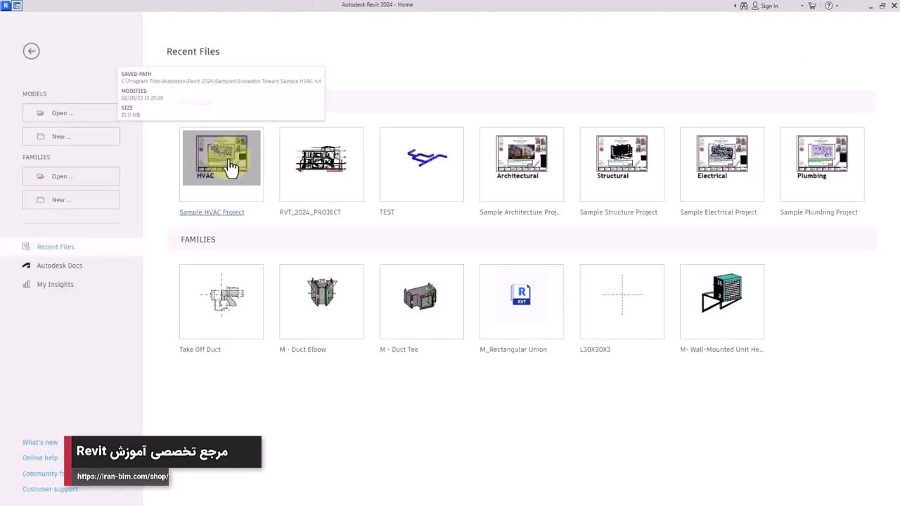
Open the Sample HVAC Project from the Revit Home screen
click(231, 167)
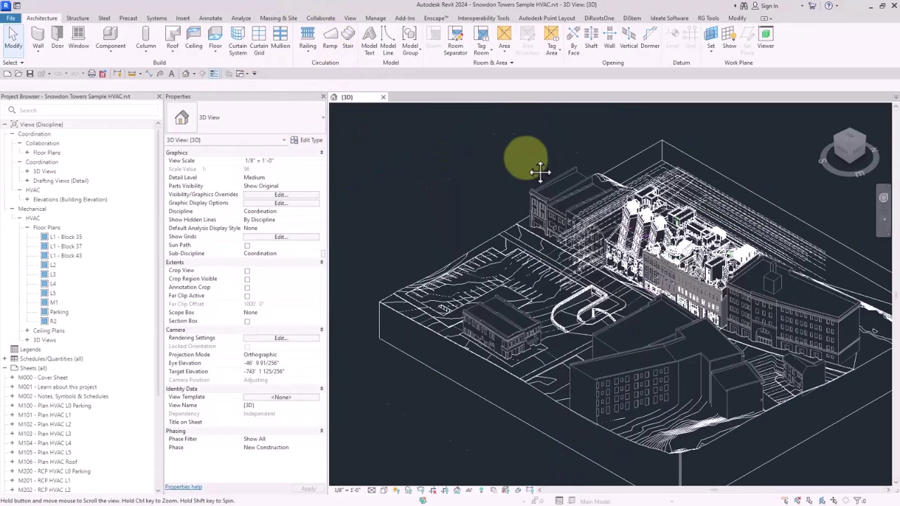
In Fabrication Settings, choose Imperial Fabrication after confirming Metric Fabrication is also listed
click(156, 18)
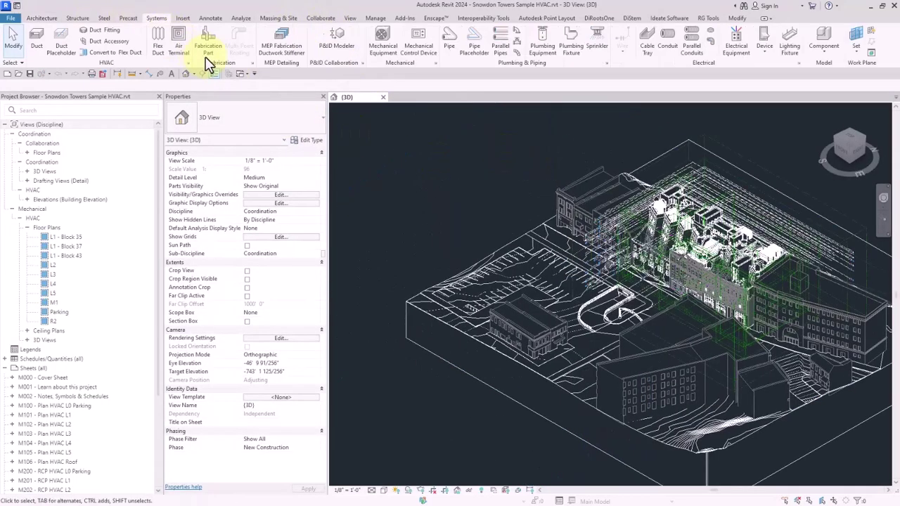
click(253, 64)
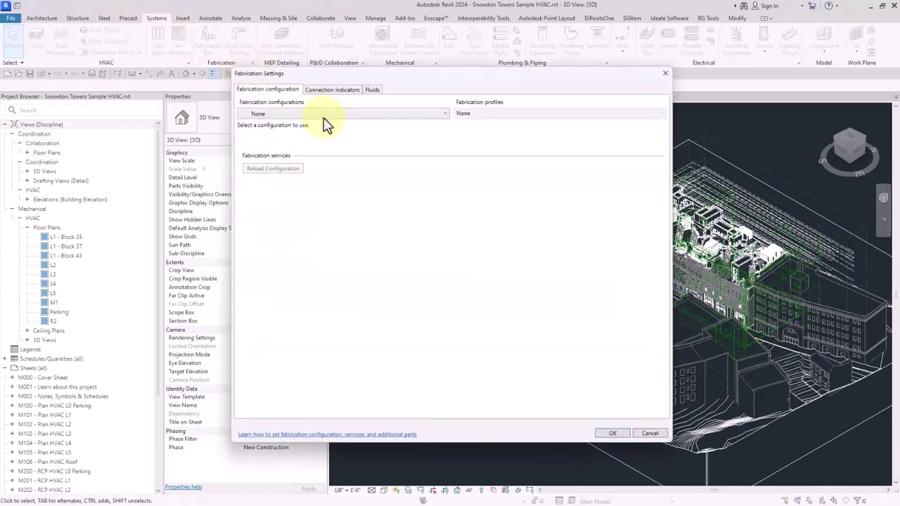
click(323, 114)
click(307, 131)
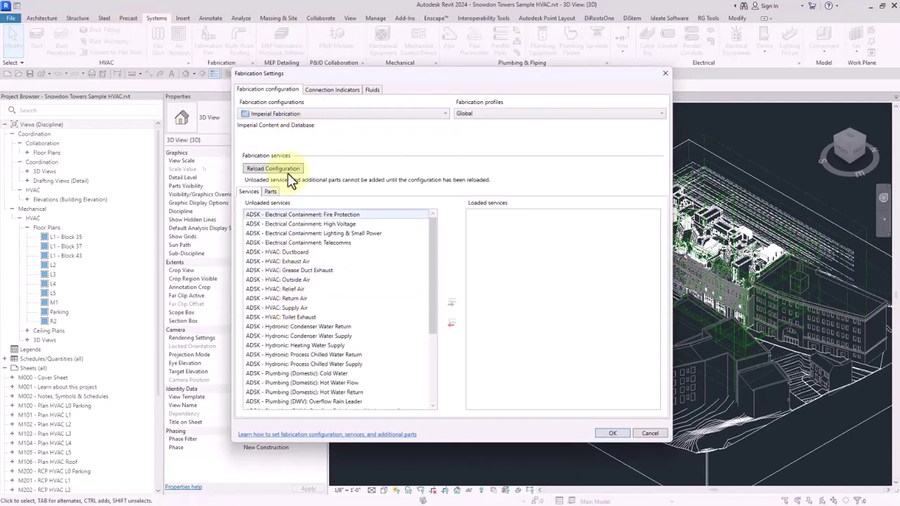
click(288, 114)
click(281, 147)
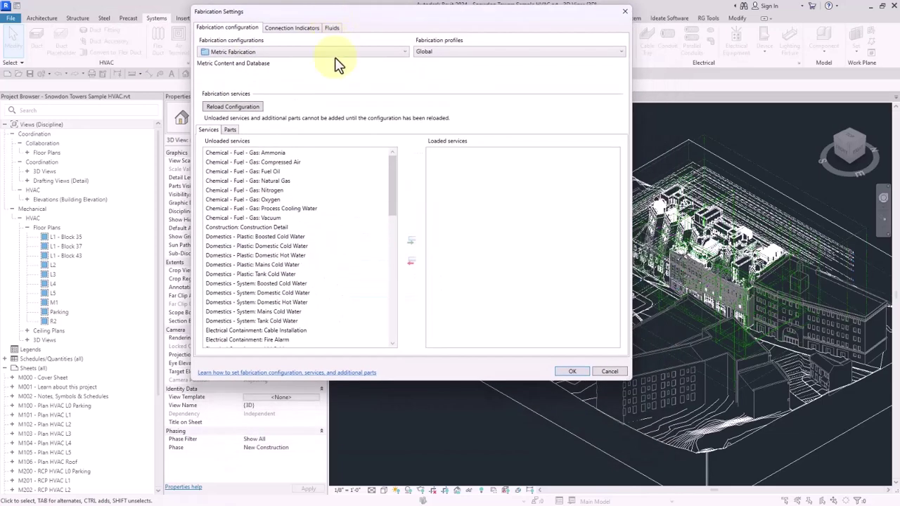
scroll(380, 173, down, 6)
scroll(371, 175, up, 6)
click(321, 52)
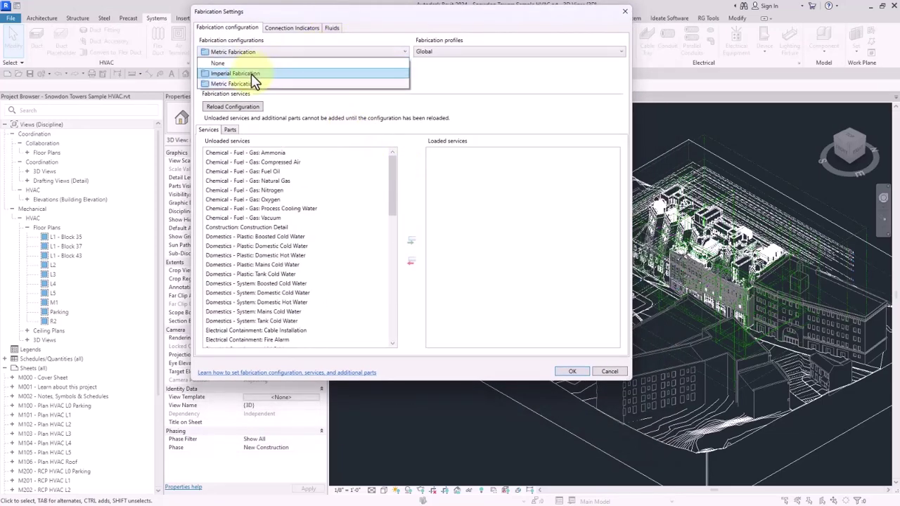
click(251, 74)
Select the ADSK HVAC Exhaust Air, Grease Duct Exhaust and Outside Air services
click(271, 30)
click(229, 28)
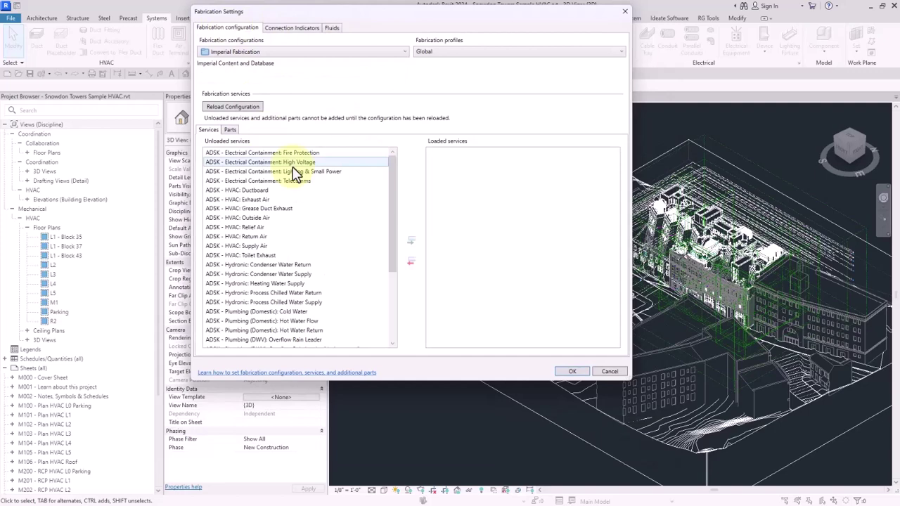
mouse_move(392, 180)
mouse_down()
mouse_move(394, 239)
mouse_move(396, 177)
mouse_up()
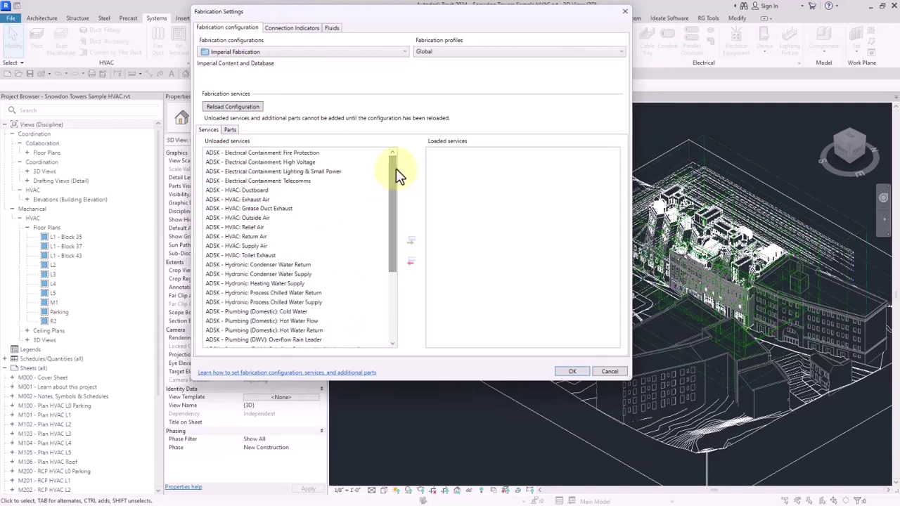
click(255, 201)
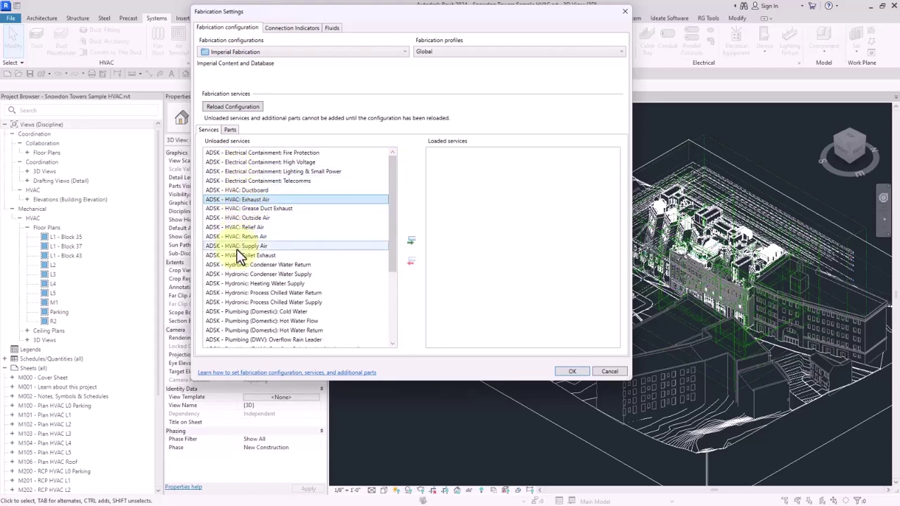
ctrl+click(249, 209)
ctrl+click(250, 215)
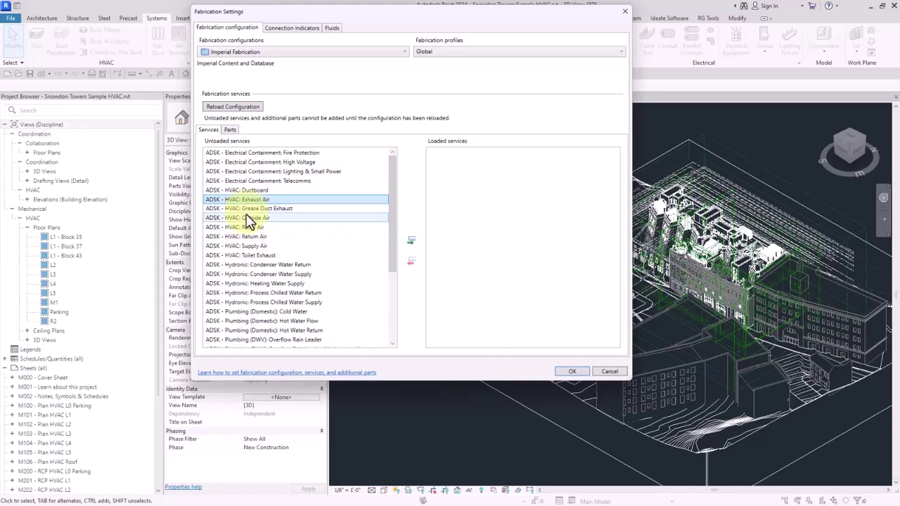